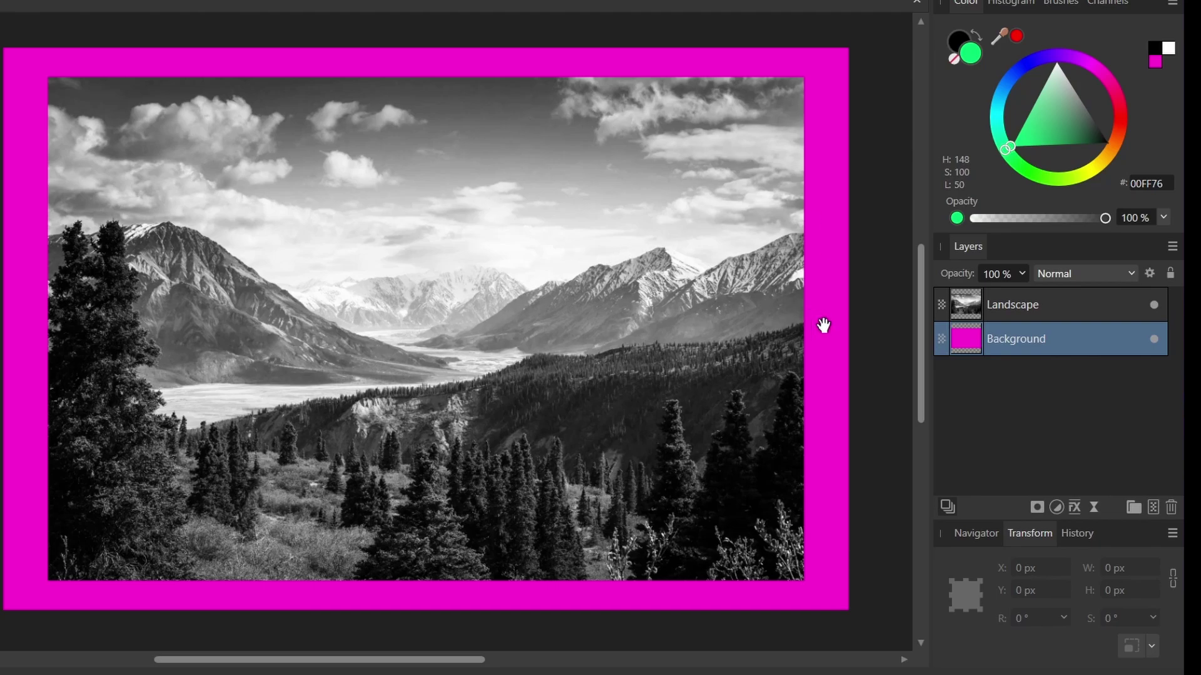
Step: Select the Landscape layer rather than the magenta Background layer in the Layers panel
click(1091, 316)
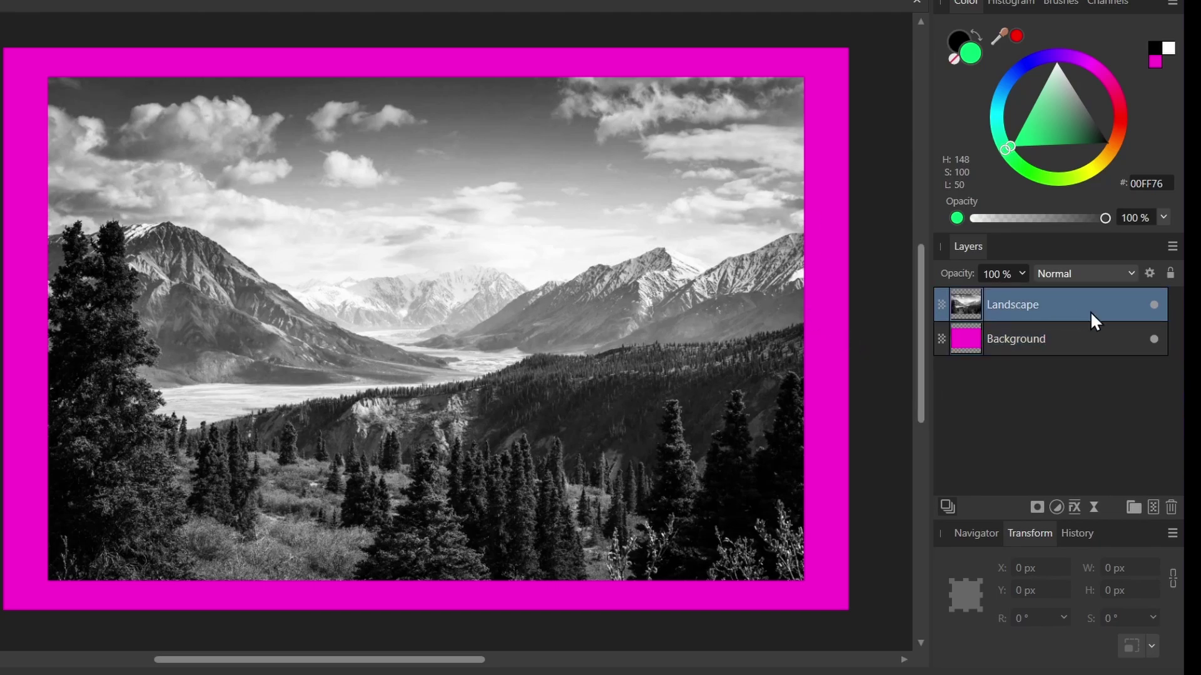
click(1043, 344)
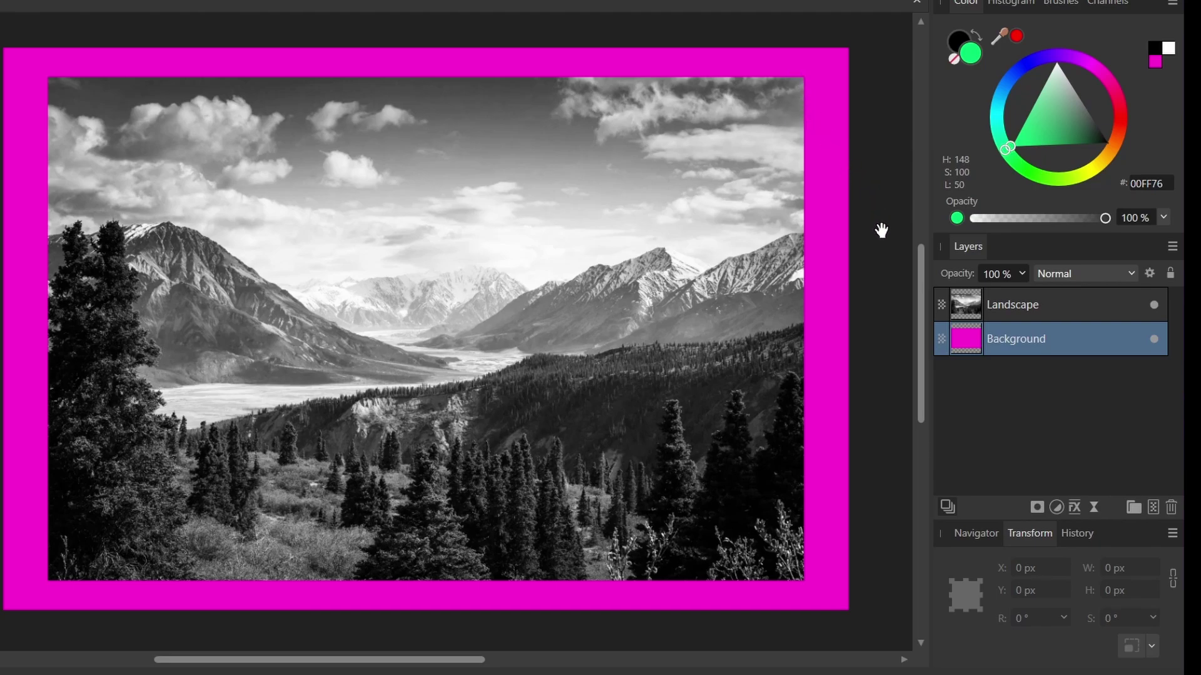
key(alt+bracketright)
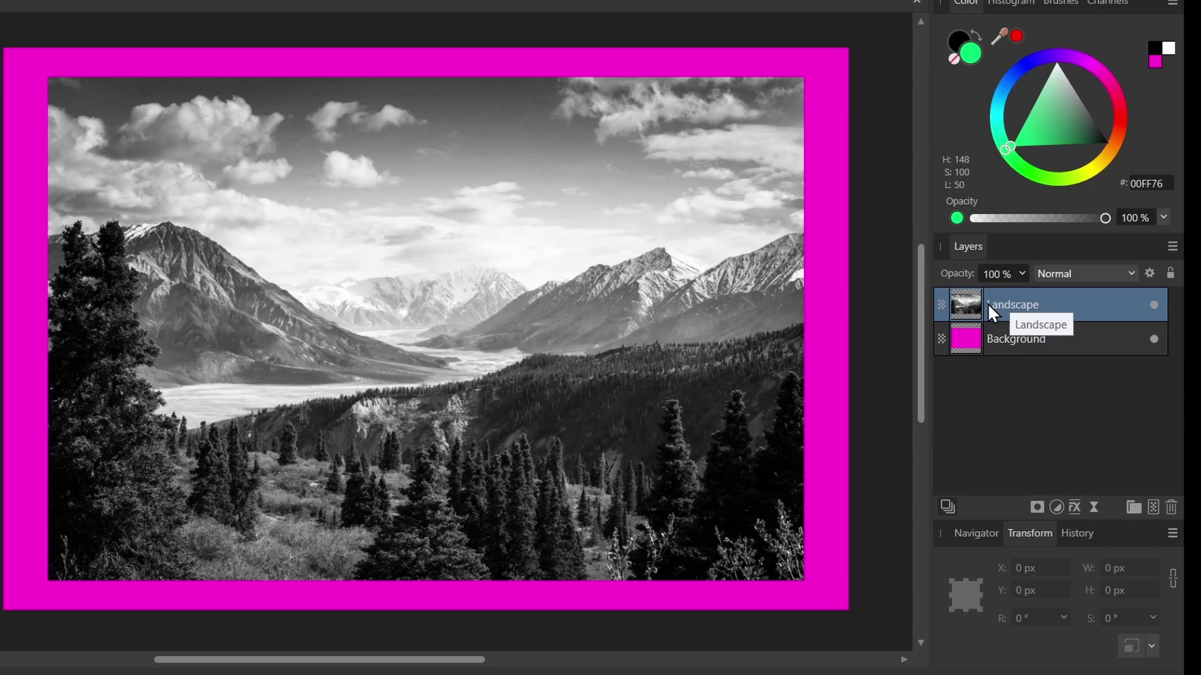
Step: Open the Landscape layer's Blend Options and make its darkest and brightest tones partly transparent
click(1148, 272)
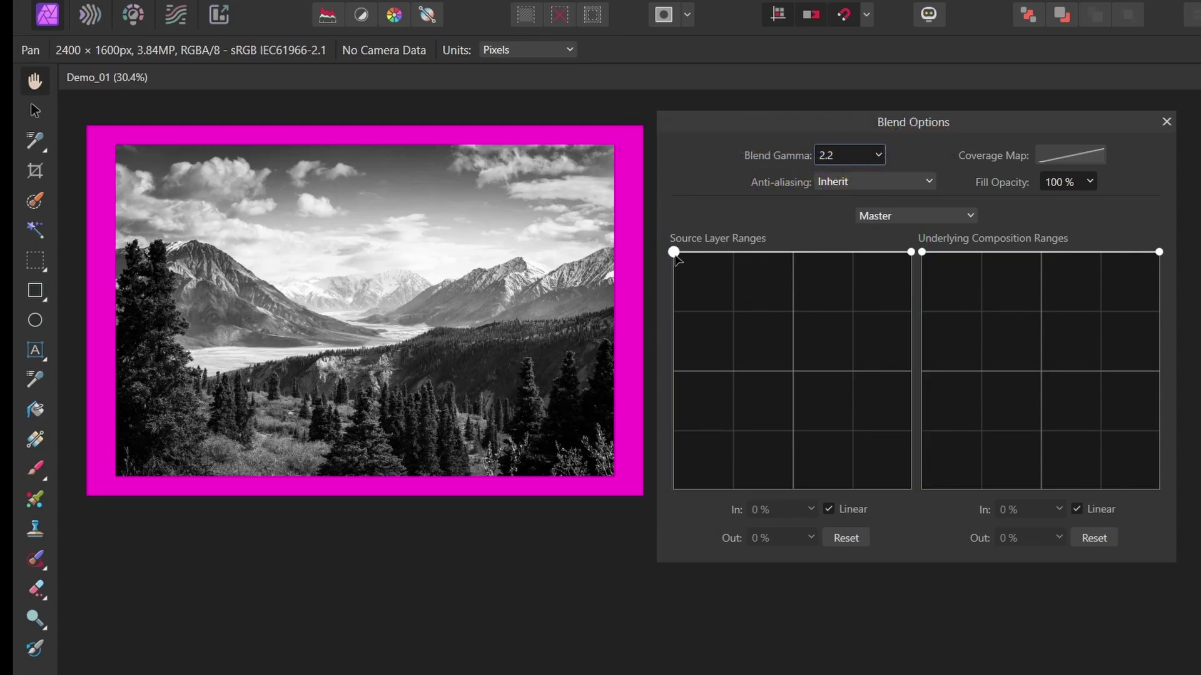
drag(673, 252, 663, 369)
drag(910, 252, 921, 369)
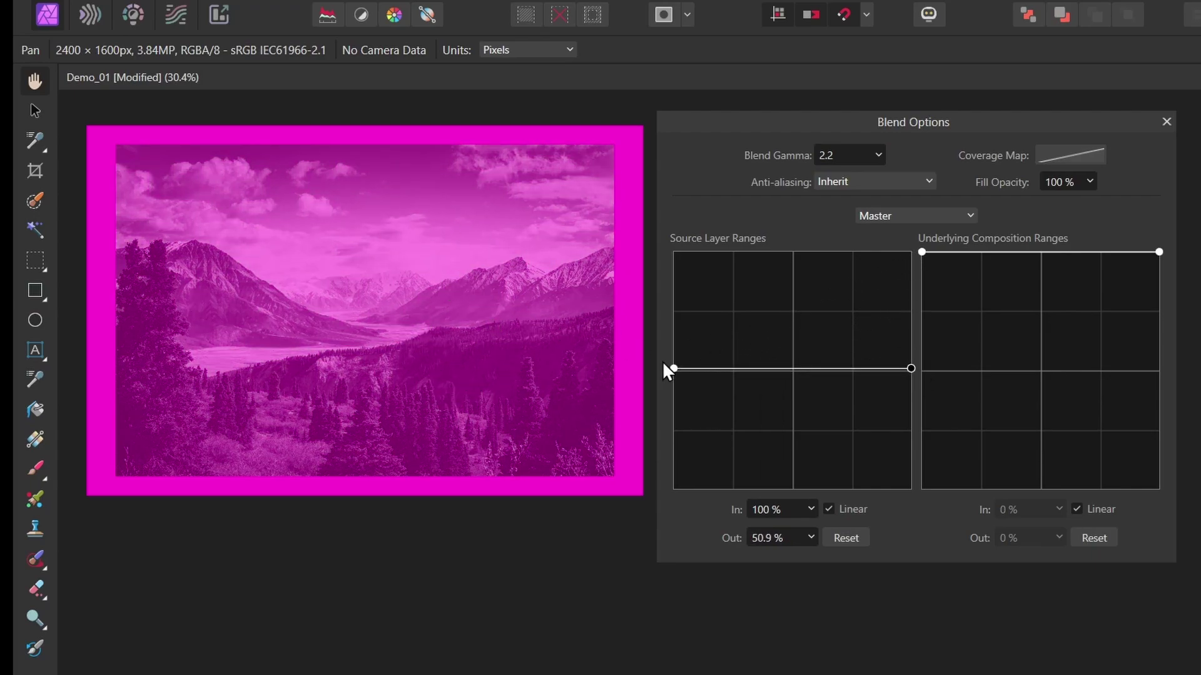
Step: Make the extreme tones fully transparent, then reset Source Layer Ranges to full opacity
drag(671, 377, 653, 519)
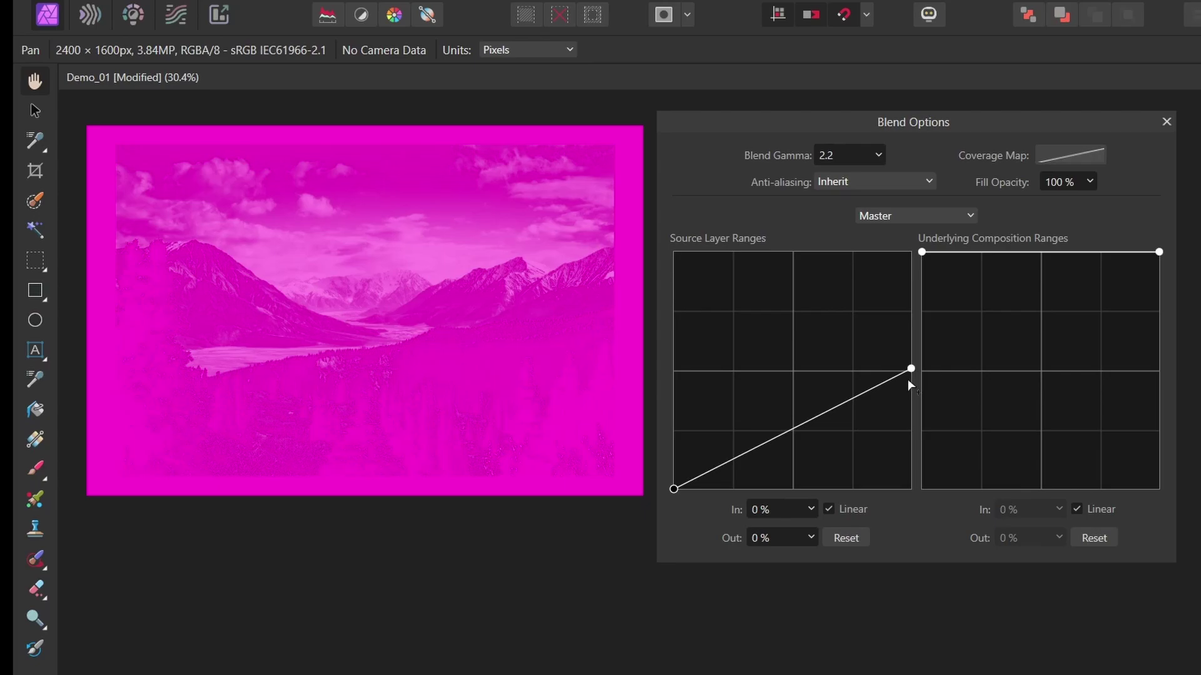
drag(909, 380, 917, 508)
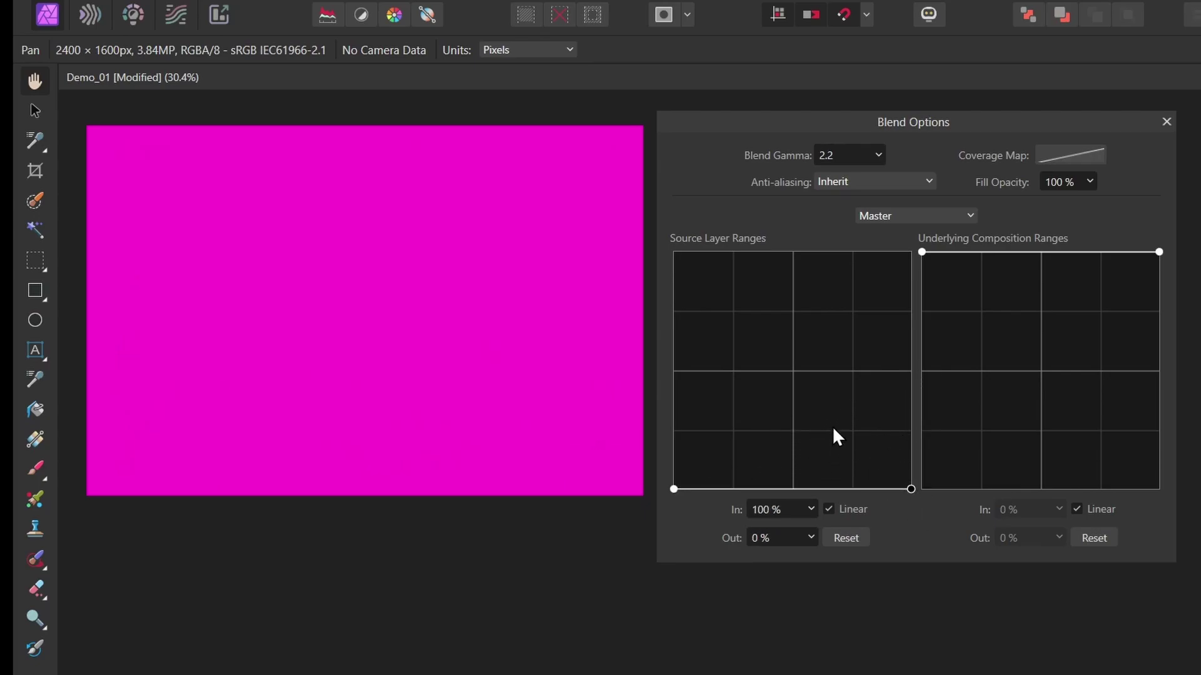
click(853, 541)
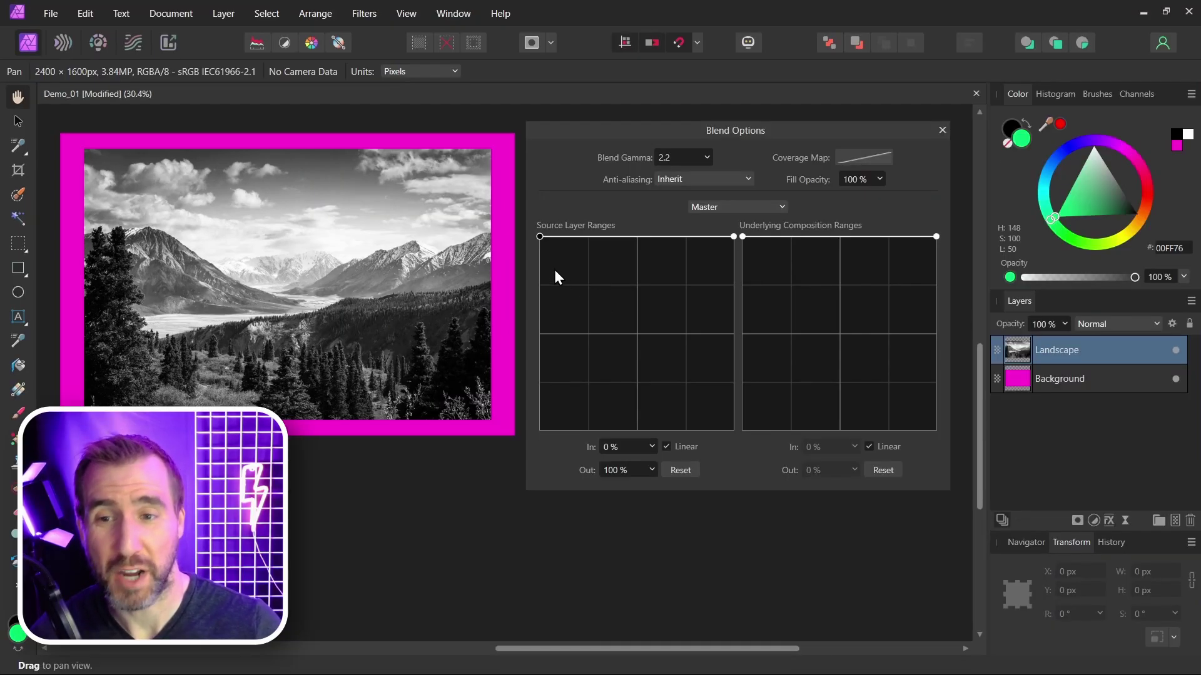
Step: Make the landscape's dark tones increasingly transparent, adding a lowered midtone point
drag(539, 236, 530, 309)
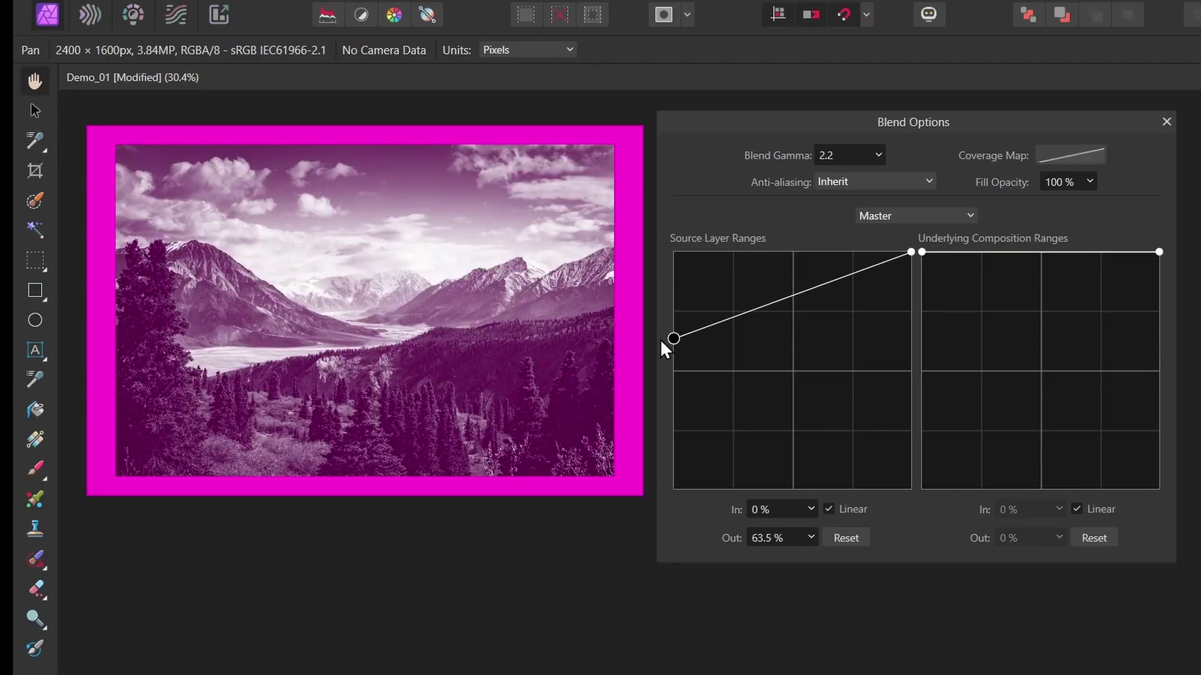
drag(662, 341, 652, 394)
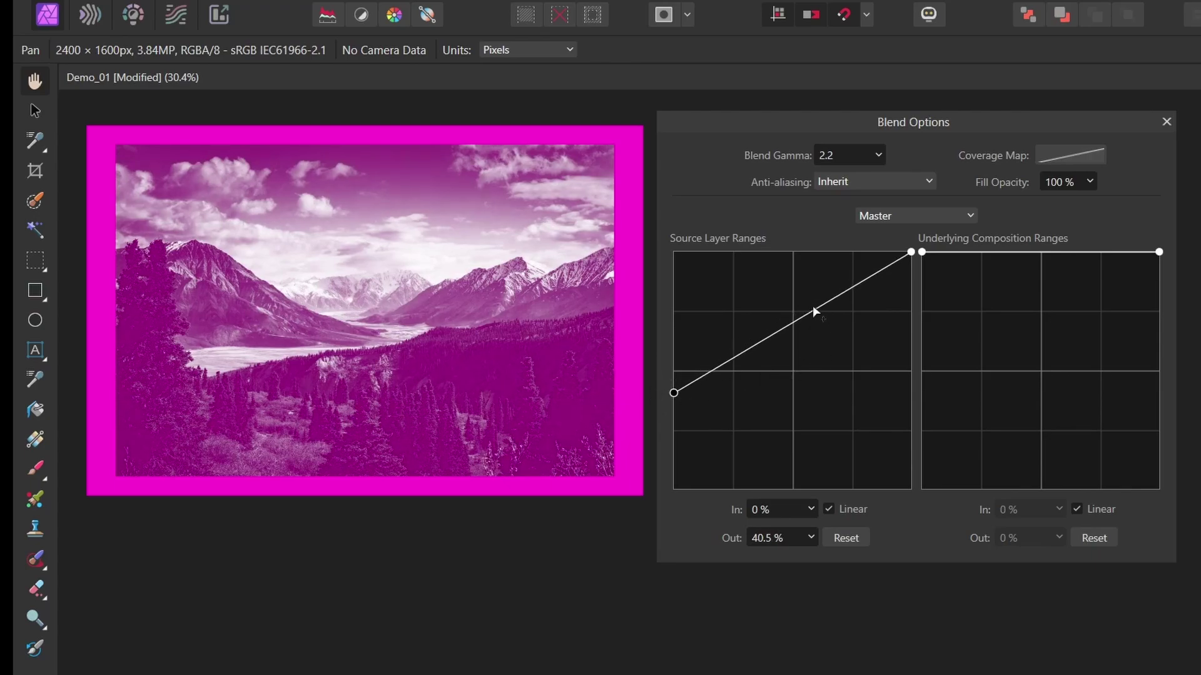
drag(813, 309, 818, 358)
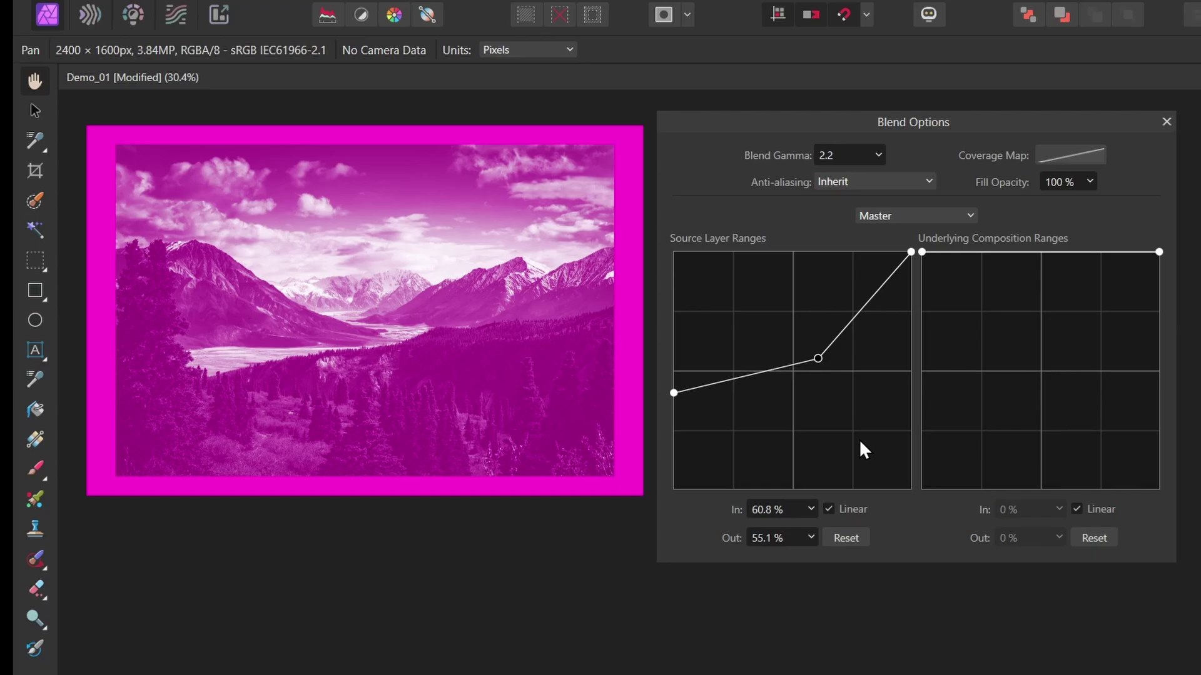
click(674, 393)
drag(677, 394, 650, 494)
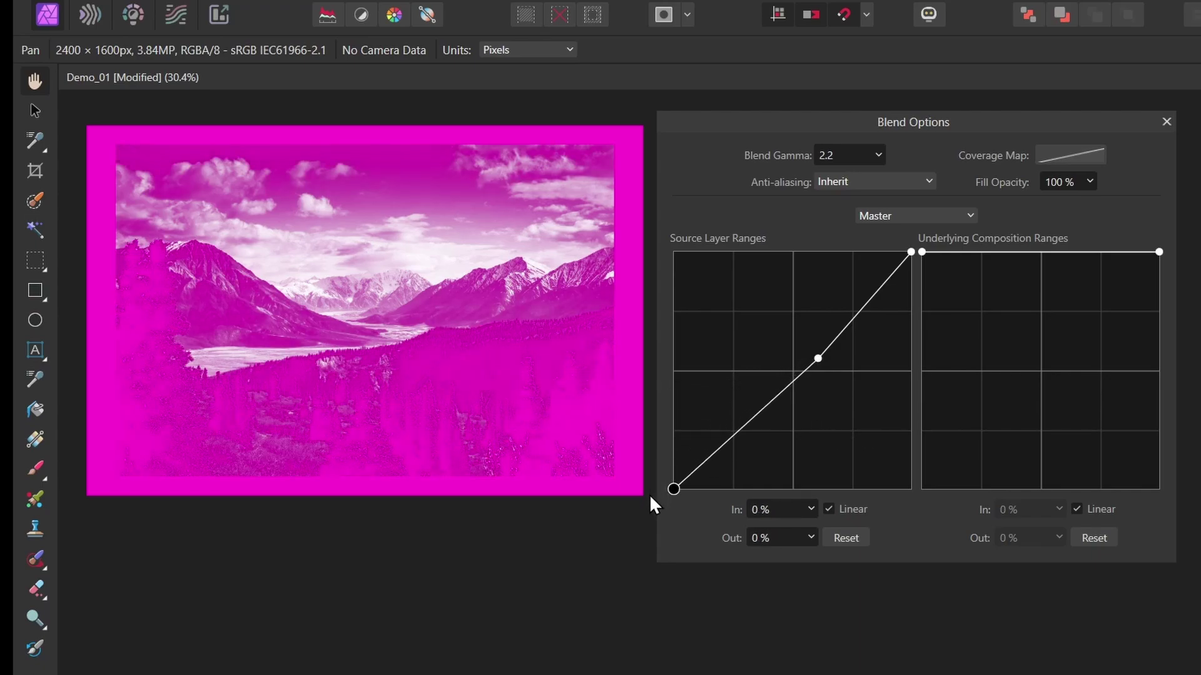
Step: Keep only tones above 67% opaque, then reset and set a straight transparent-to-opaque ramp
drag(822, 361, 771, 508)
drag(852, 361, 833, 252)
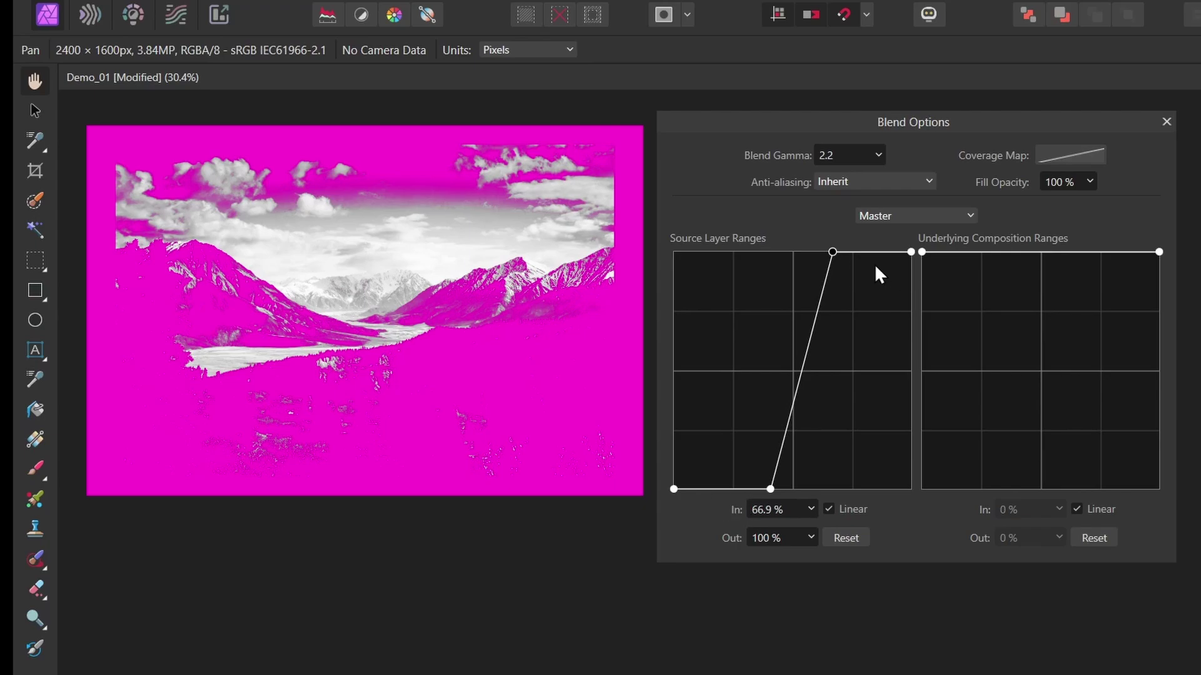
click(845, 538)
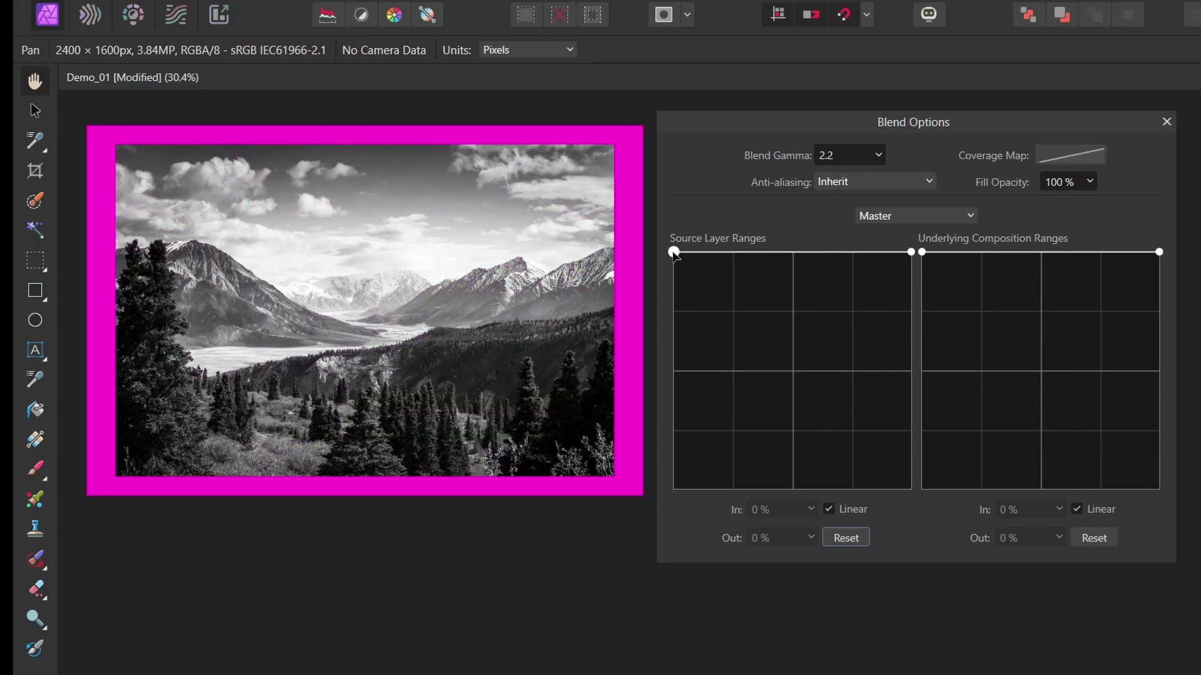
drag(675, 253, 651, 486)
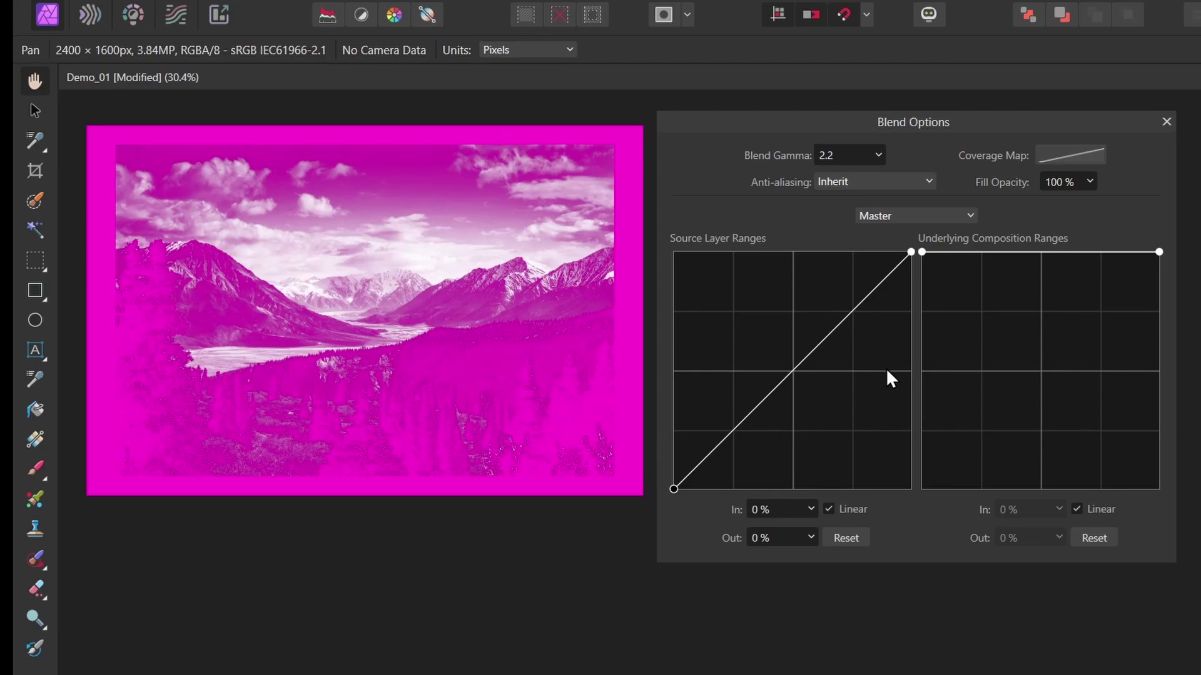
Step: Reset the ranges, make the highlights fully transparent, then raise them back to about 35%
click(854, 536)
drag(910, 256, 933, 494)
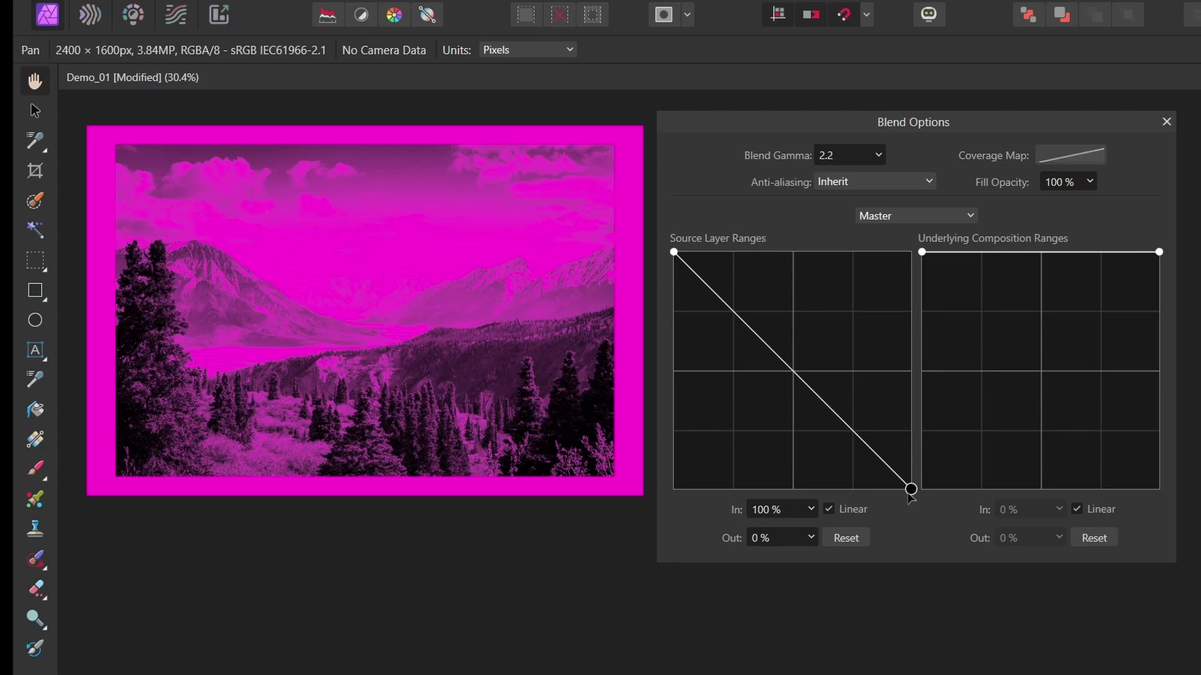
drag(911, 489, 921, 406)
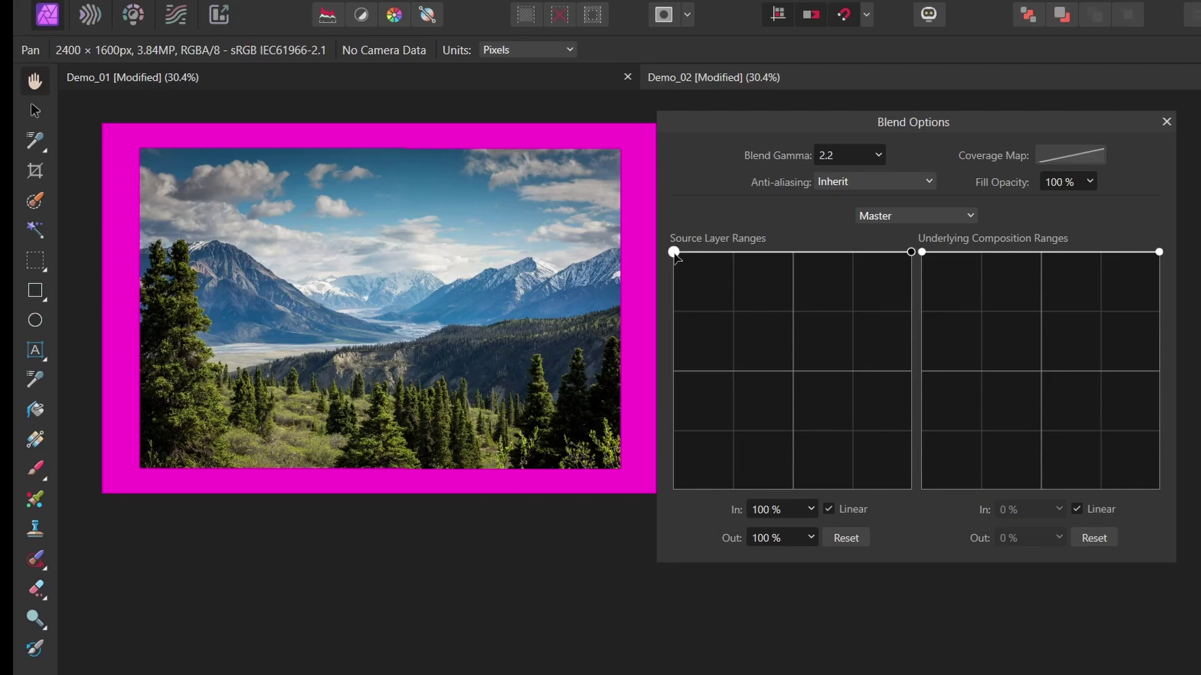
Step: Slightly lower the darkest tones' opacity and make the colour landscape's highlights fully transparent
mouse_move(674, 252)
mouse_down()
mouse_move(673, 490)
mouse_move(658, 247)
mouse_up()
drag(912, 252, 928, 516)
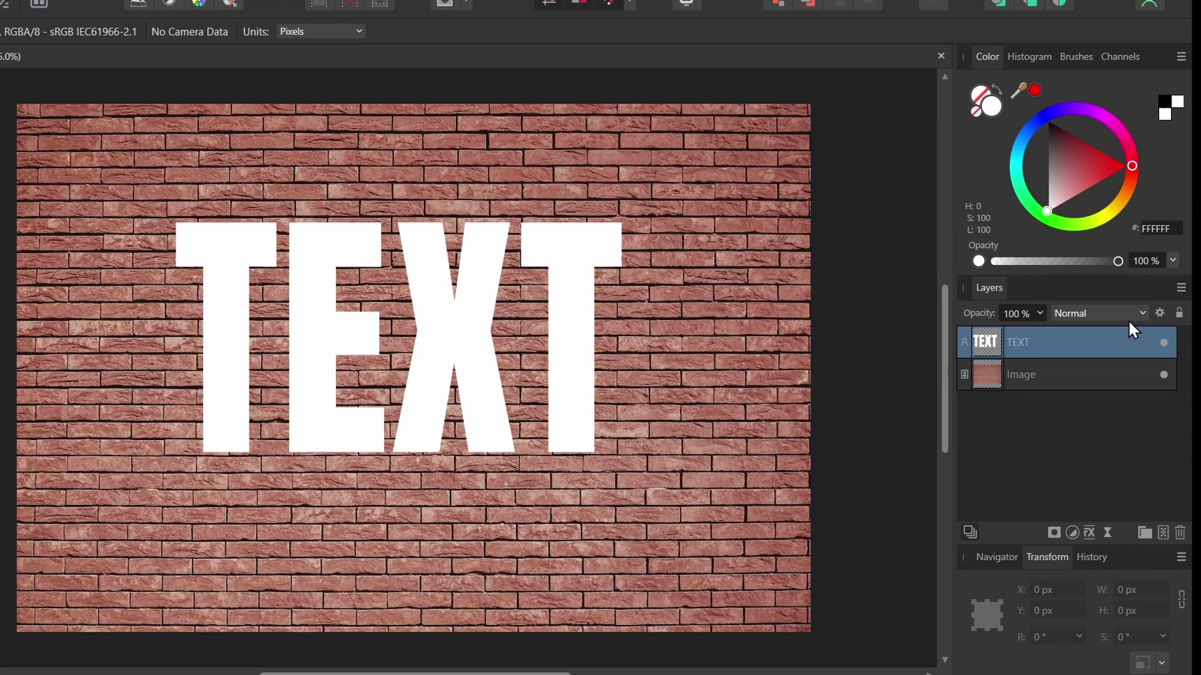
Step: Open Blend Options for the white TEXT layer in Demo_03
click(1158, 309)
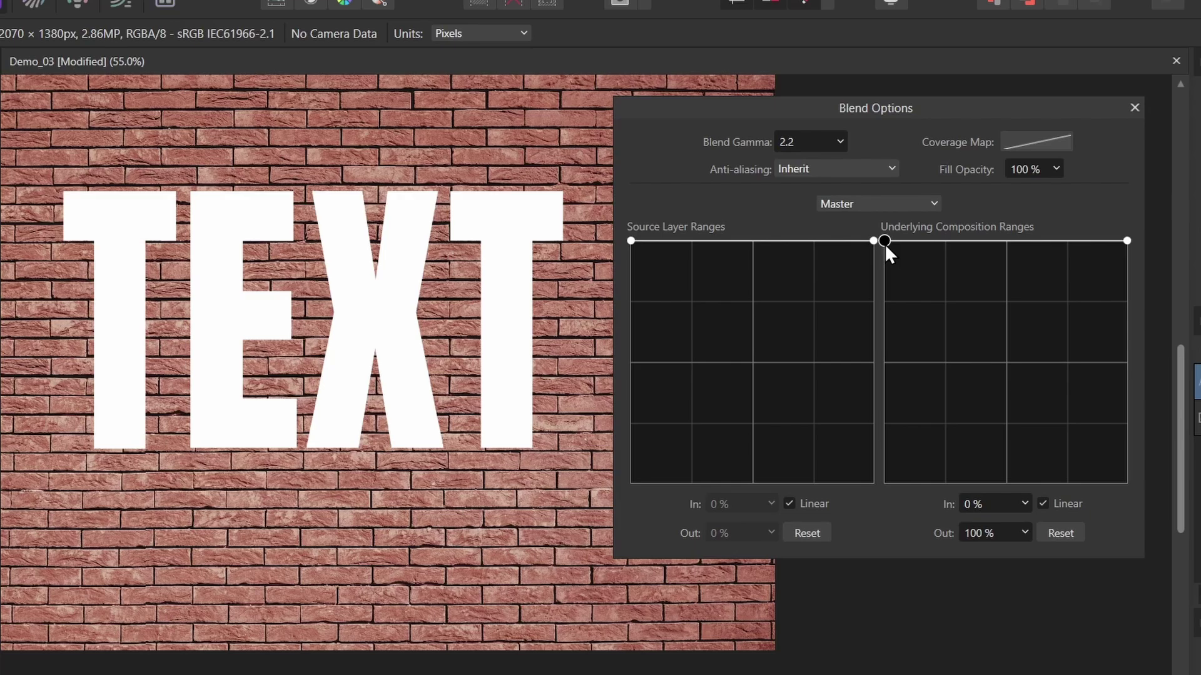
Step: Lower the Underlying Composition Ranges' left node and add a node so brick gaps show through
drag(884, 243, 822, 486)
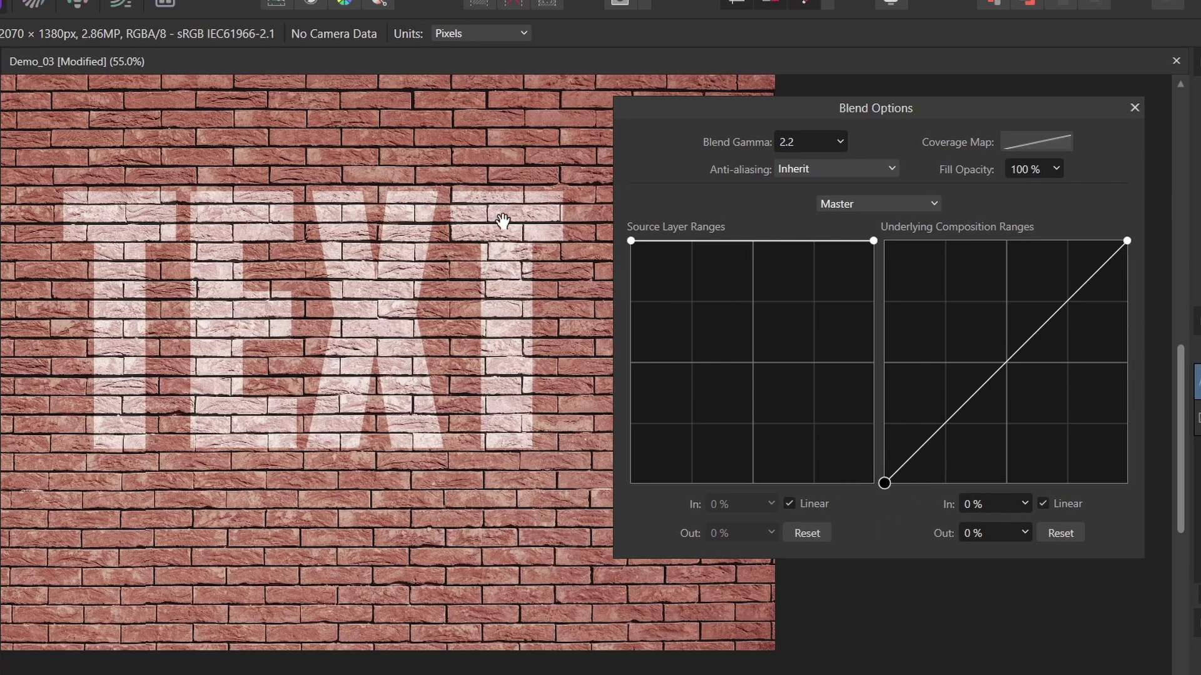
scroll(517, 207, up, 6)
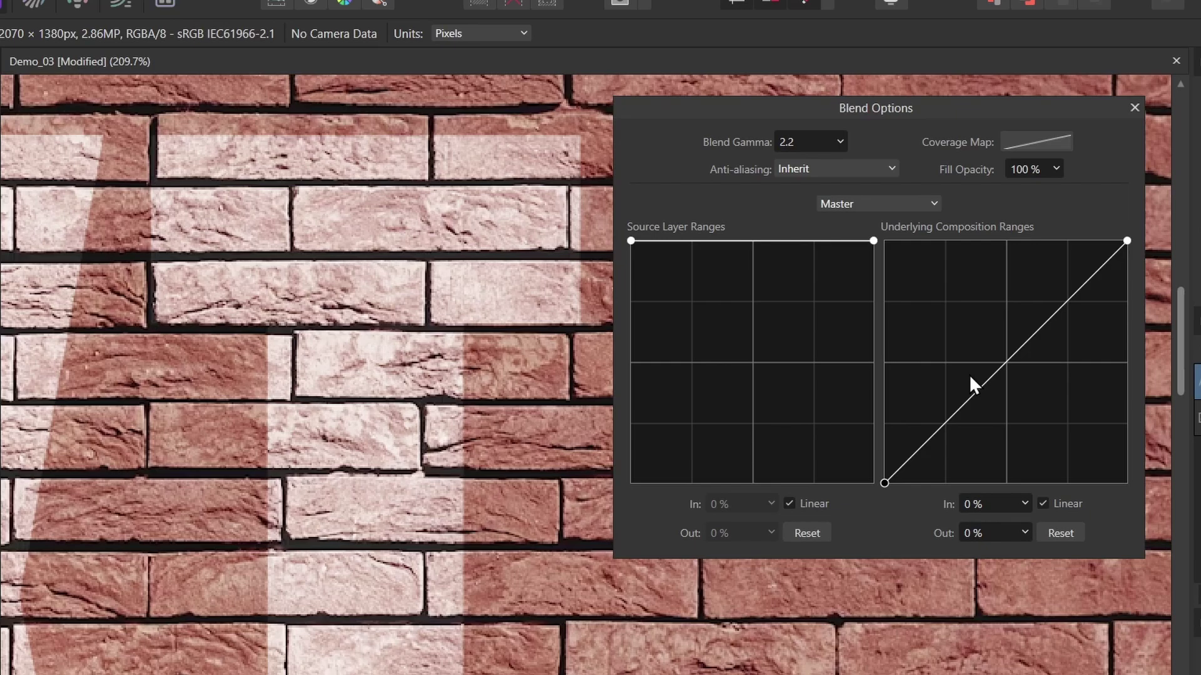
drag(1013, 354, 977, 241)
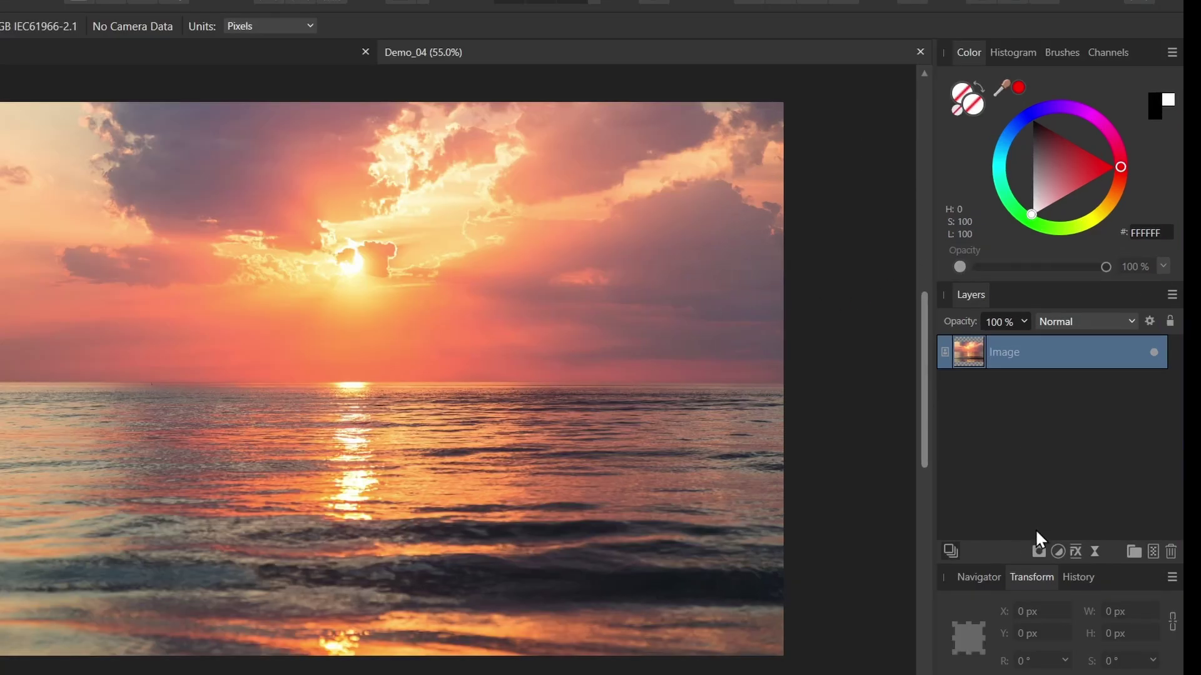
Step: Add a Recolor adjustment at hue 326.7° to turn the sunset seascape magenta
click(1057, 552)
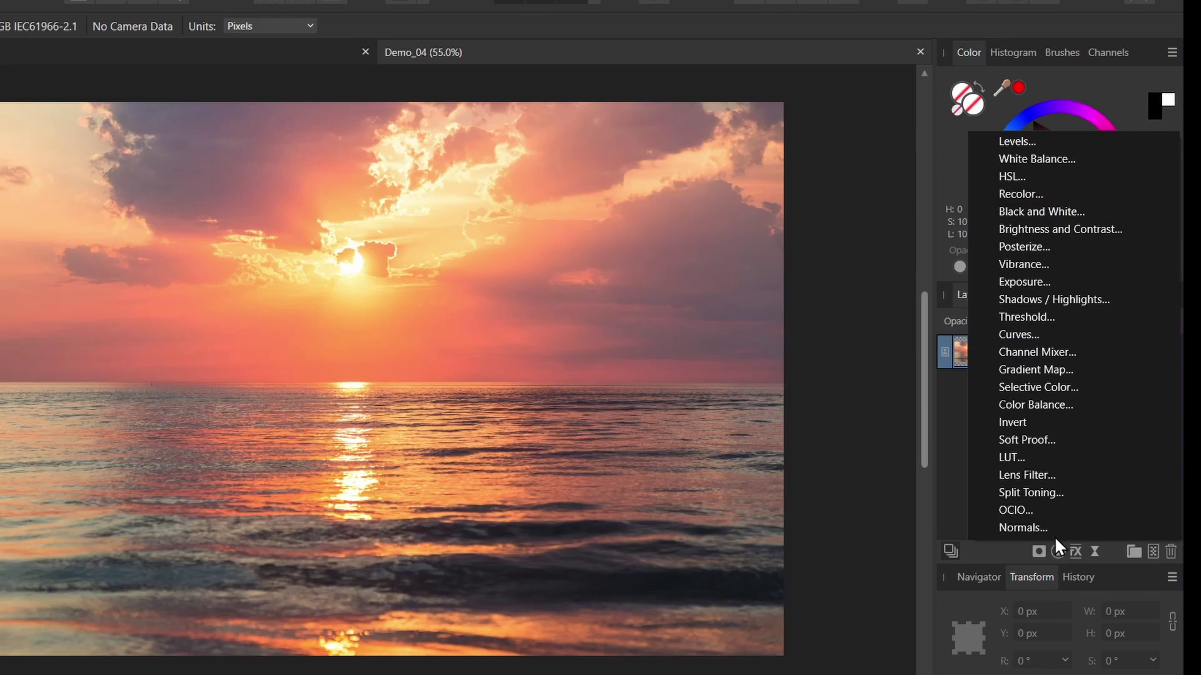
click(1024, 195)
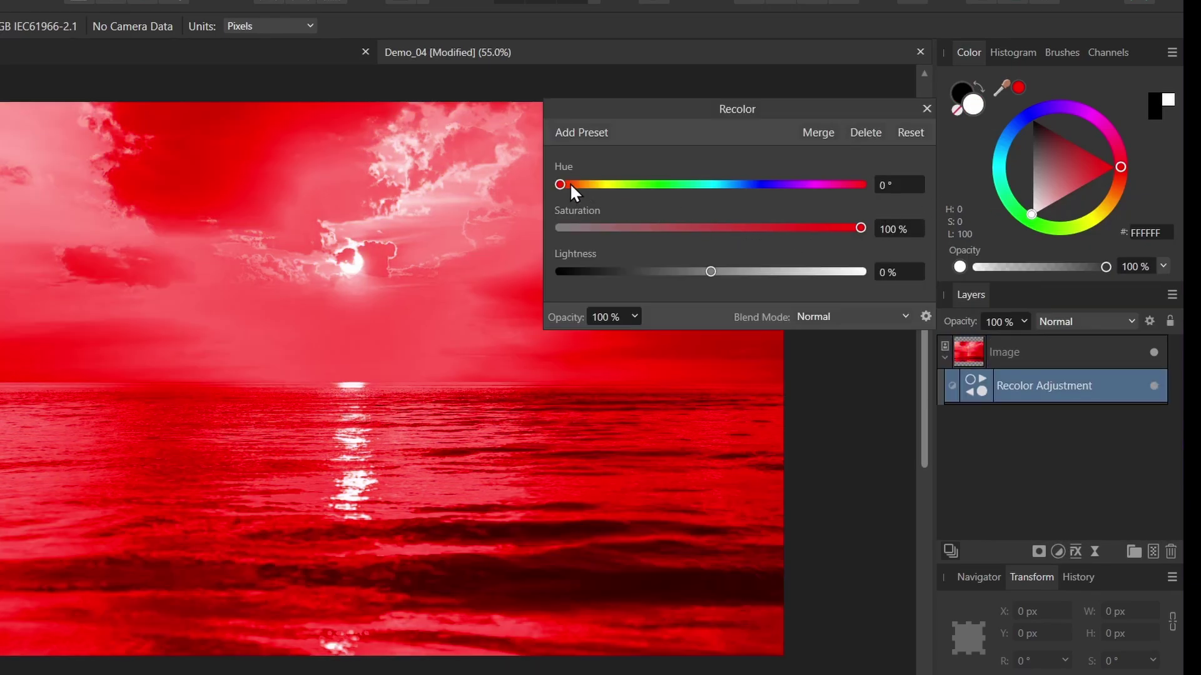
drag(567, 186, 835, 203)
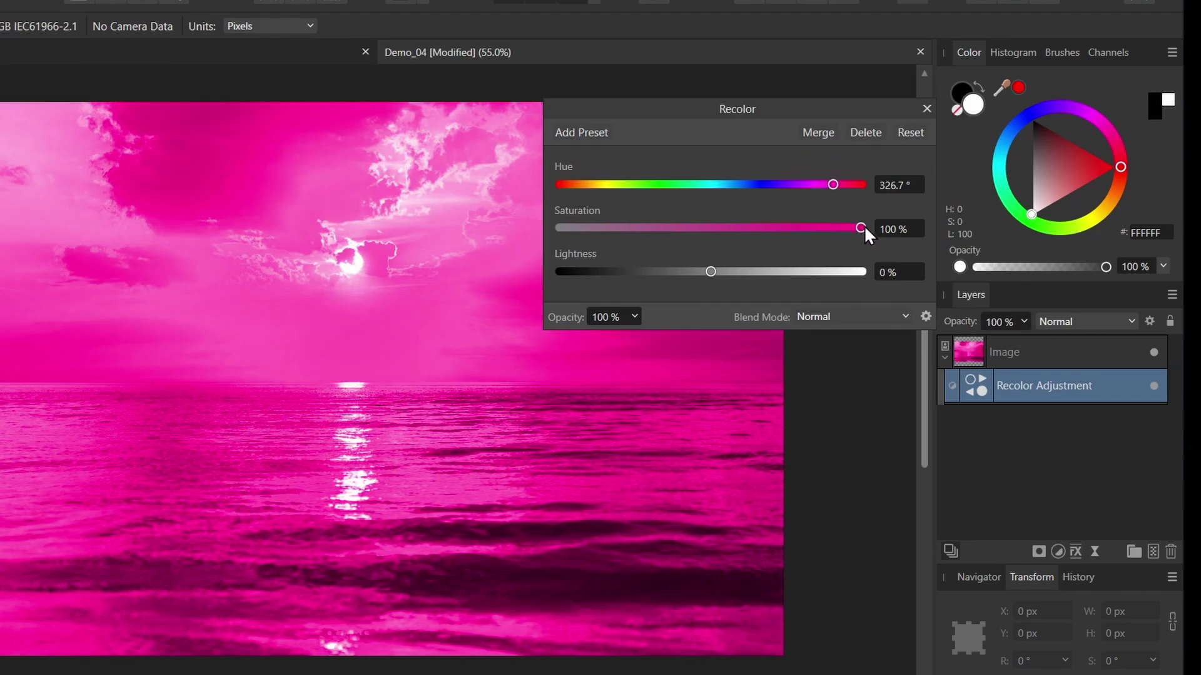
click(927, 109)
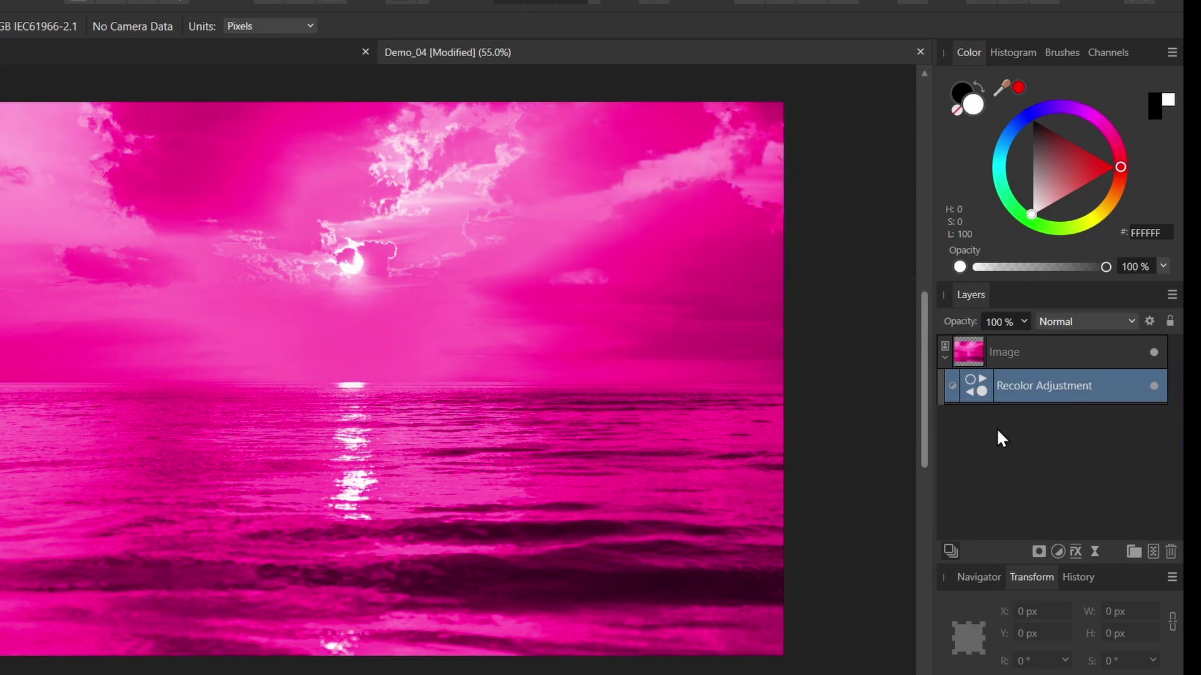
Step: Fade the Recolor's Source Layer Ranges out of the shadows, reaching full strength above 79.8%
click(1150, 322)
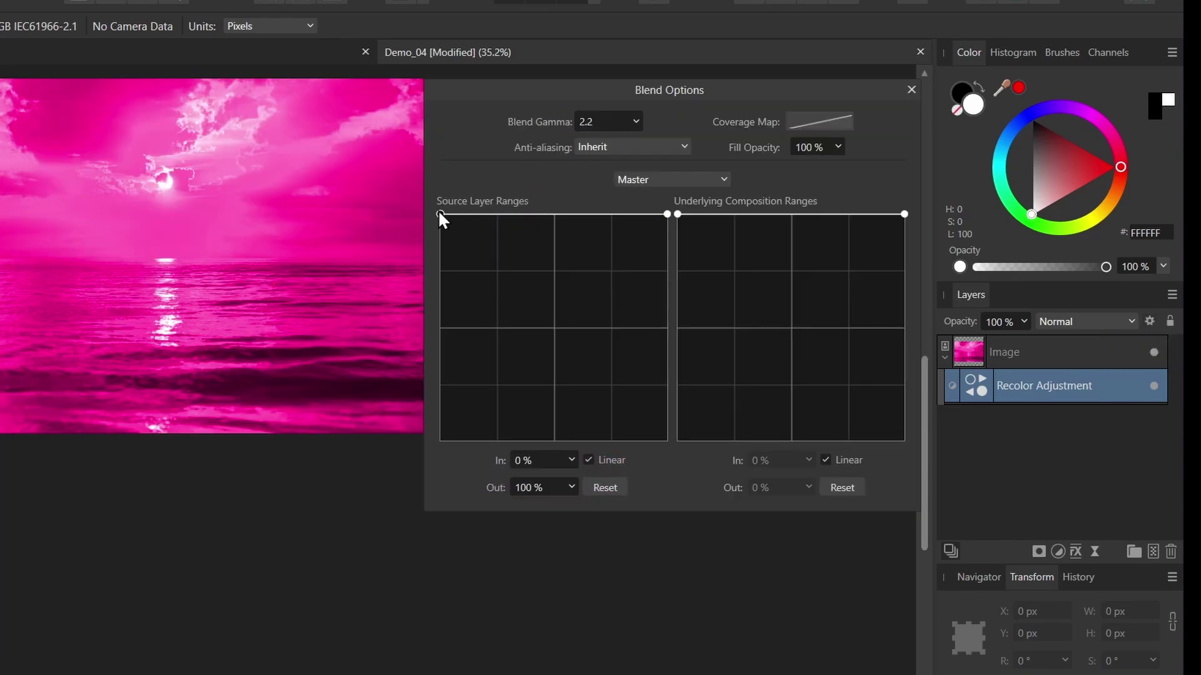
drag(440, 215, 415, 469)
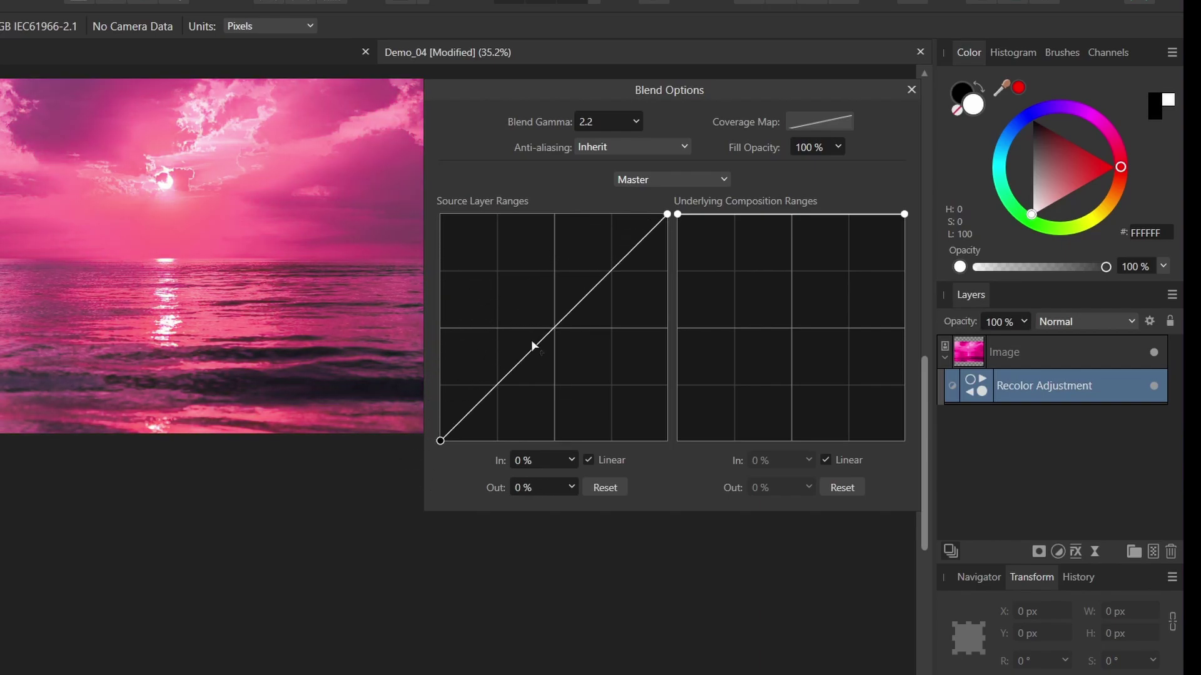
drag(533, 346, 576, 340)
drag(668, 214, 622, 214)
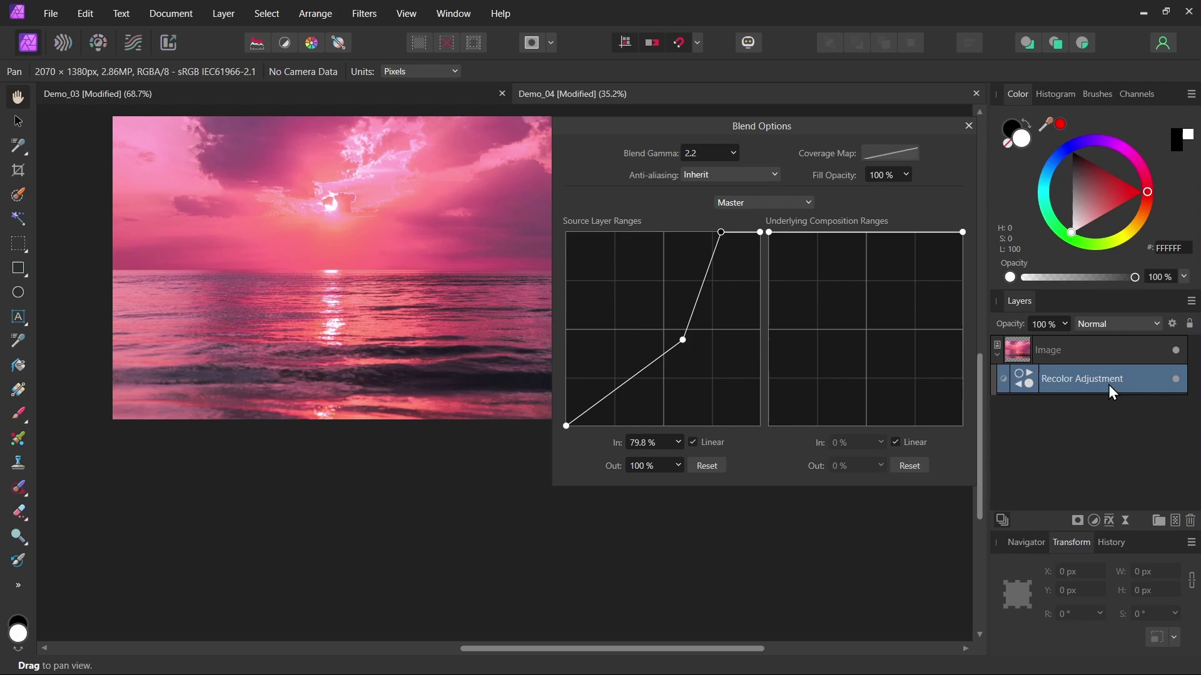
Step: Close Blend Options, compare the seascape with and without Recolor, leave it on, and show live filters
click(968, 125)
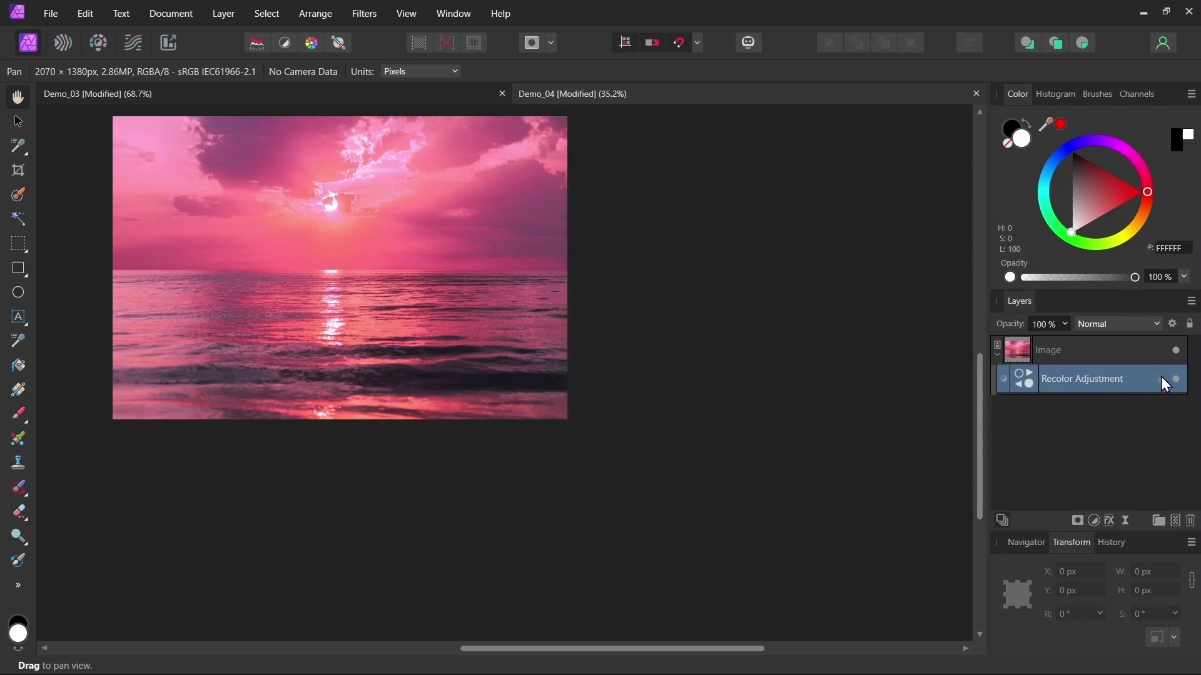
click(1179, 386)
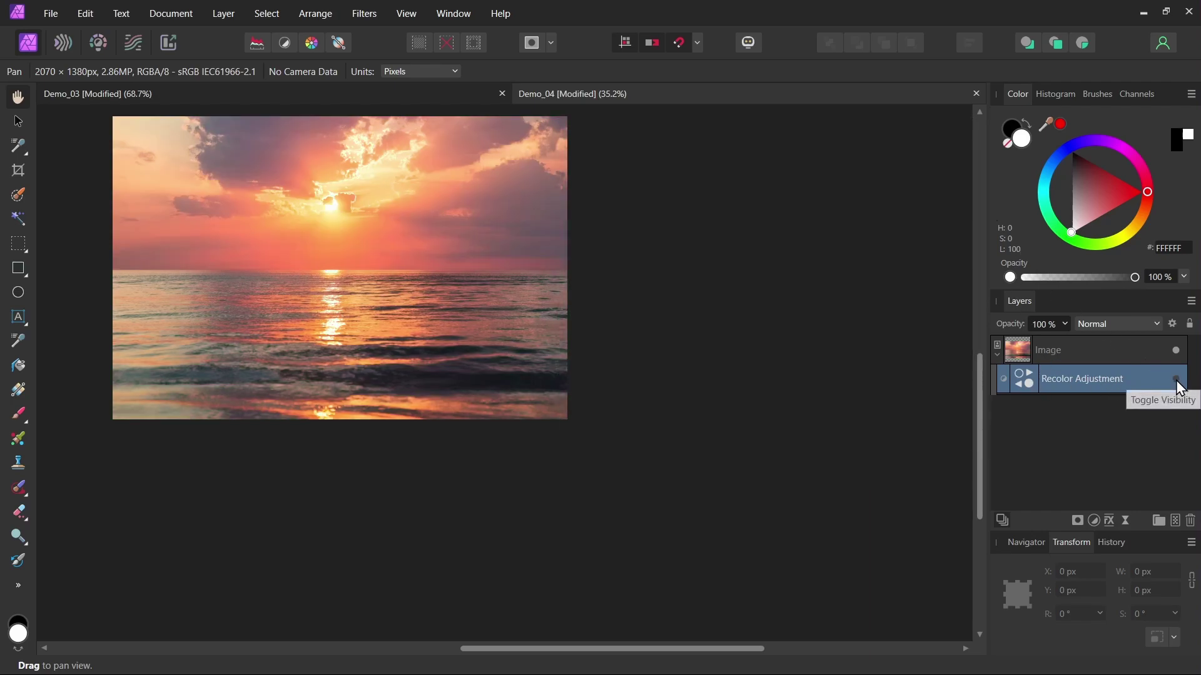
click(1178, 385)
click(1177, 385)
click(1177, 387)
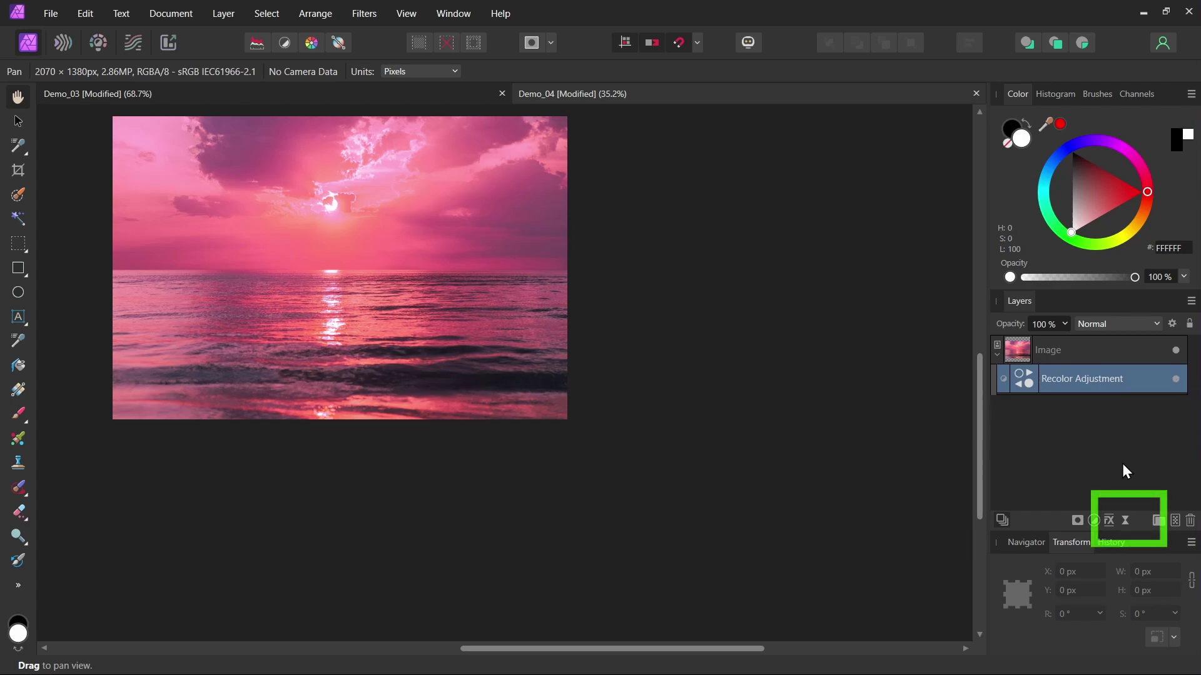
click(1123, 519)
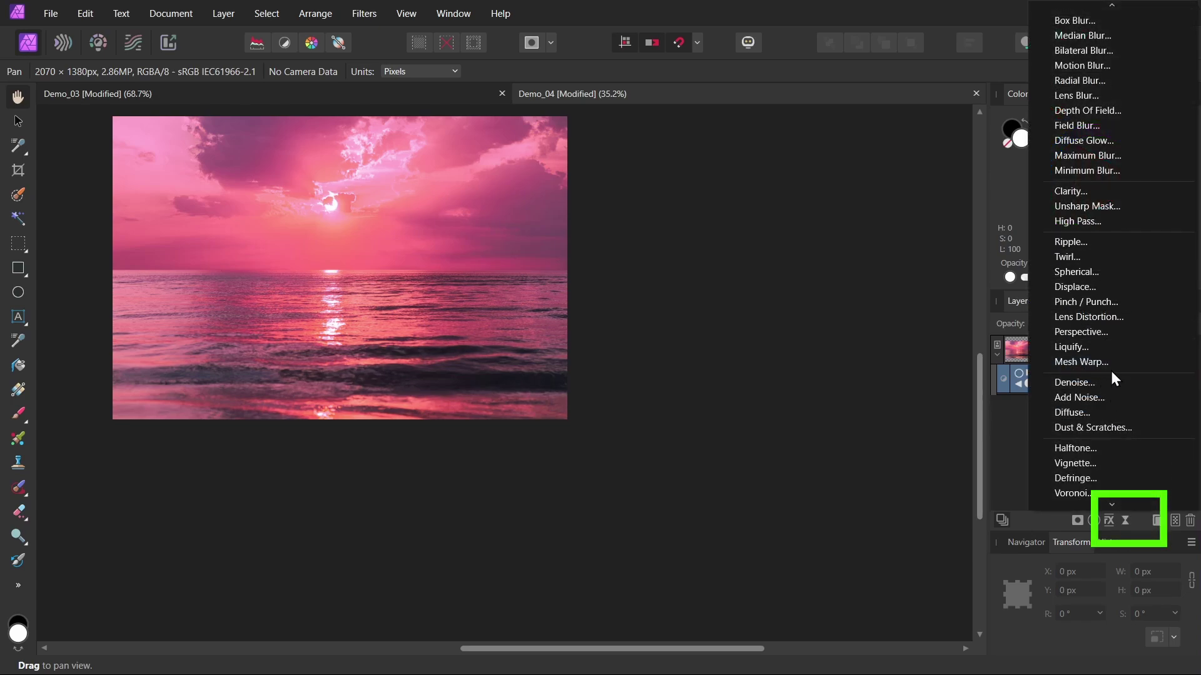